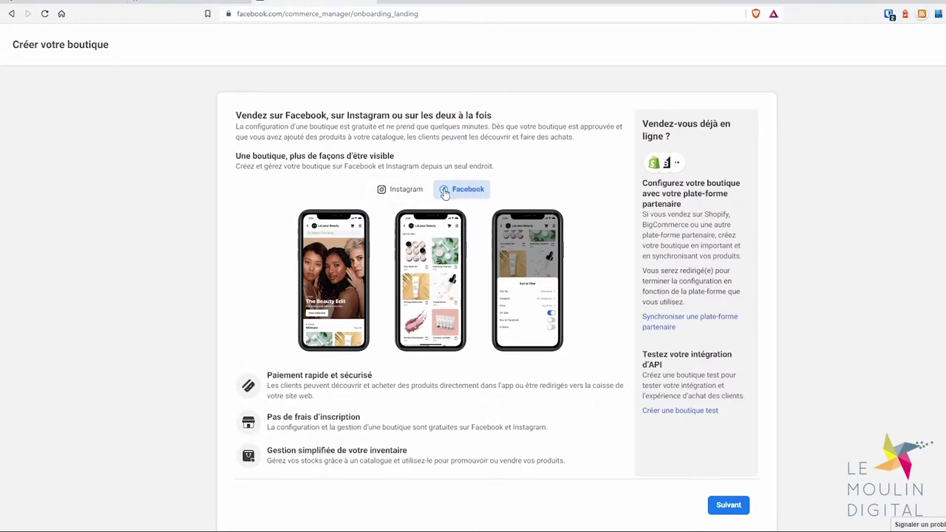
# Show the Instagram storefront preview on the 'Créer votre boutique' page
pyautogui.click(403, 190)
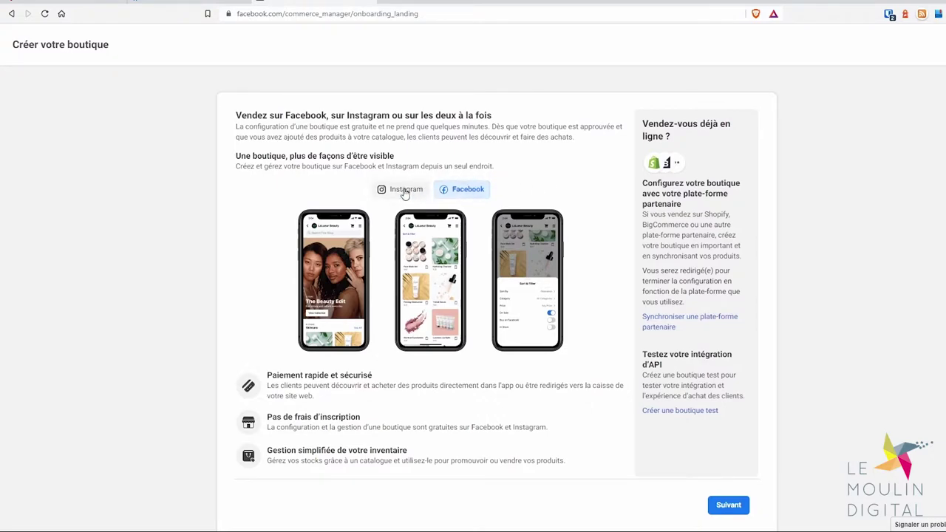
# Compare the Facebook and Instagram shop previews, then continue to the shop overview step
pyautogui.click(464, 190)
pyautogui.click(403, 190)
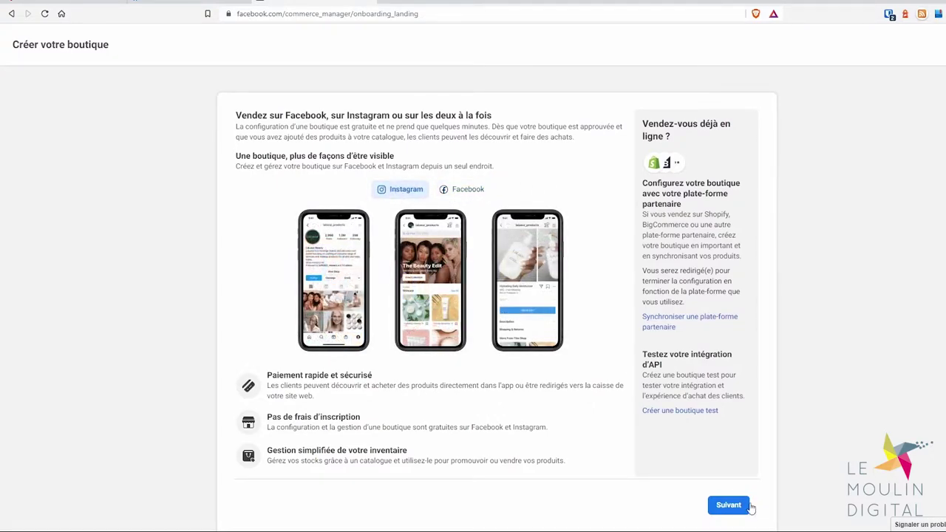
pyautogui.click(728, 504)
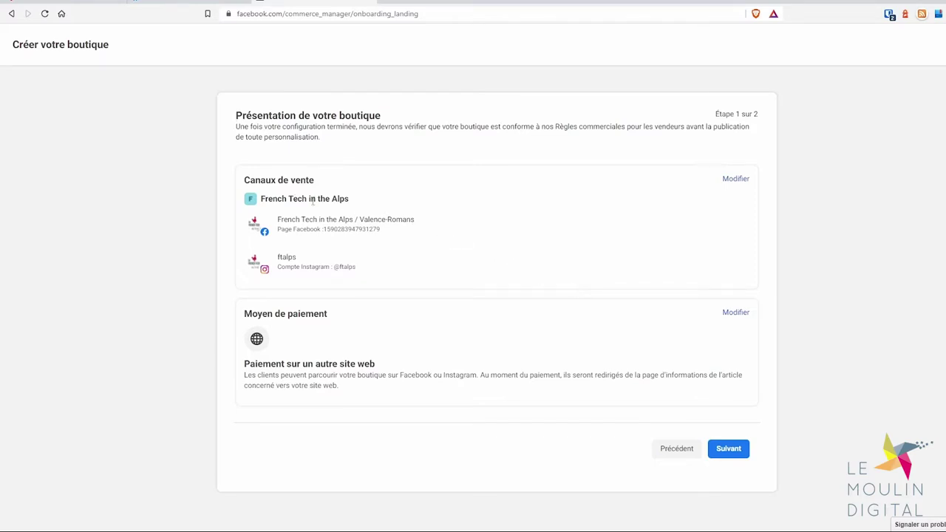
pyautogui.moveTo(258, 201); pyautogui.dragTo(296, 184)
pyautogui.click(397, 200)
pyautogui.moveTo(277, 218); pyautogui.dragTo(432, 274)
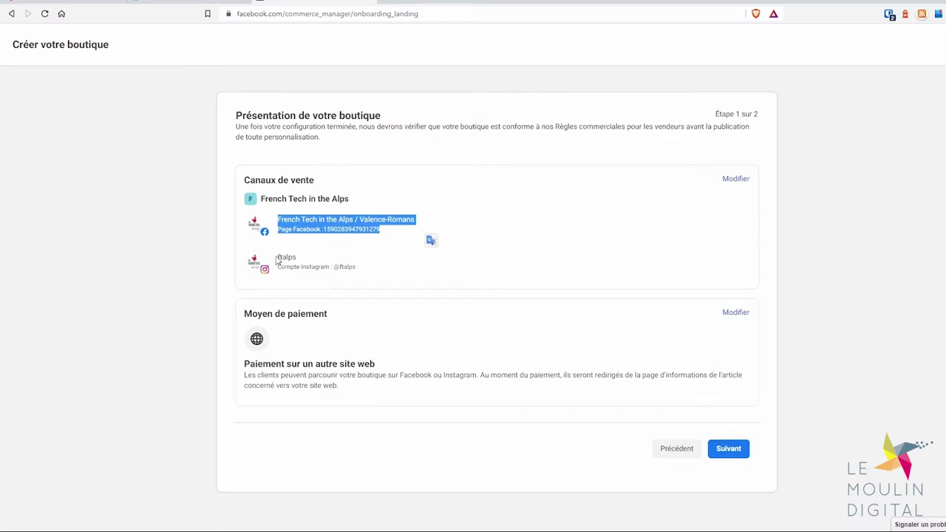
pyautogui.moveTo(277, 256); pyautogui.dragTo(376, 267)
pyautogui.click(433, 241)
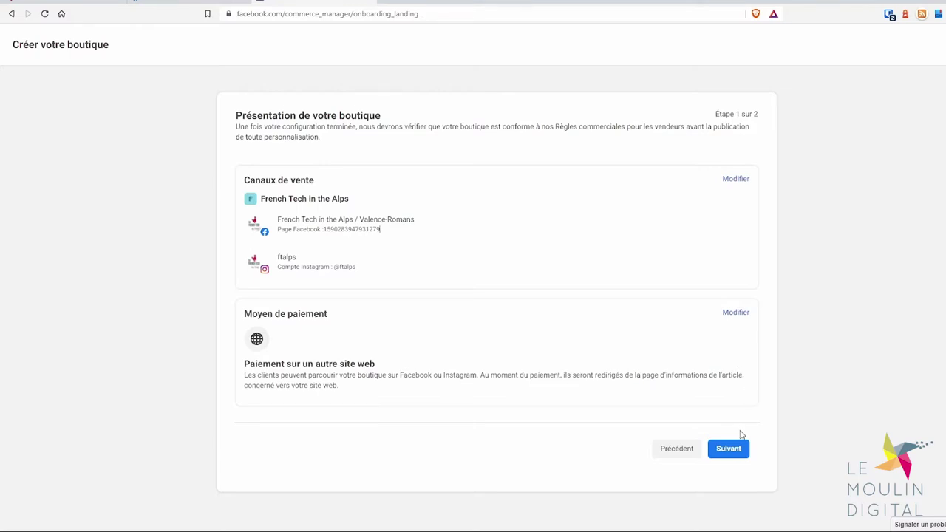
pyautogui.click(735, 454)
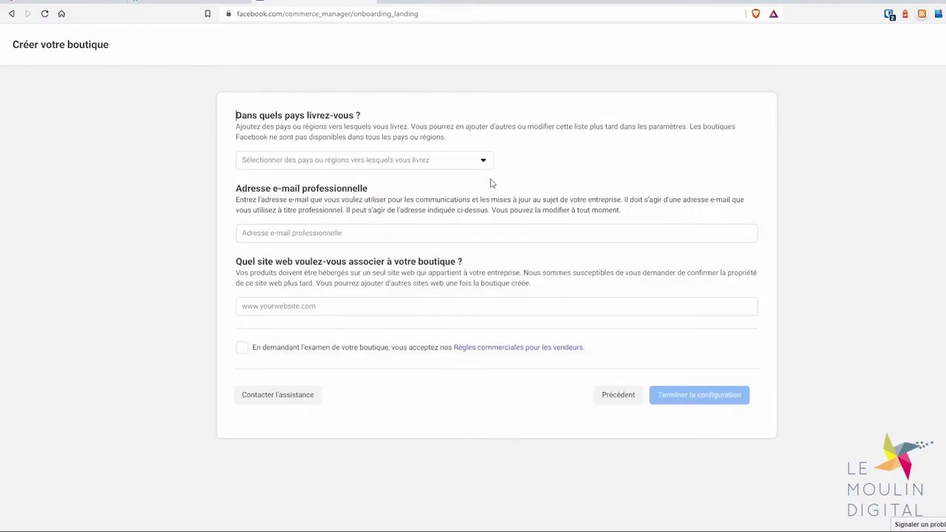
# Select France as the shop's delivery country
pyautogui.click(487, 167)
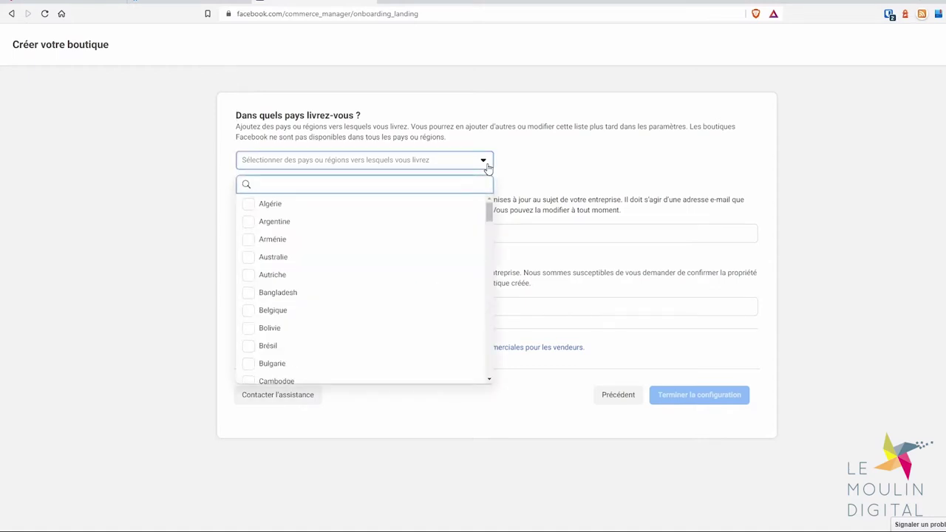
pyautogui.write('france')
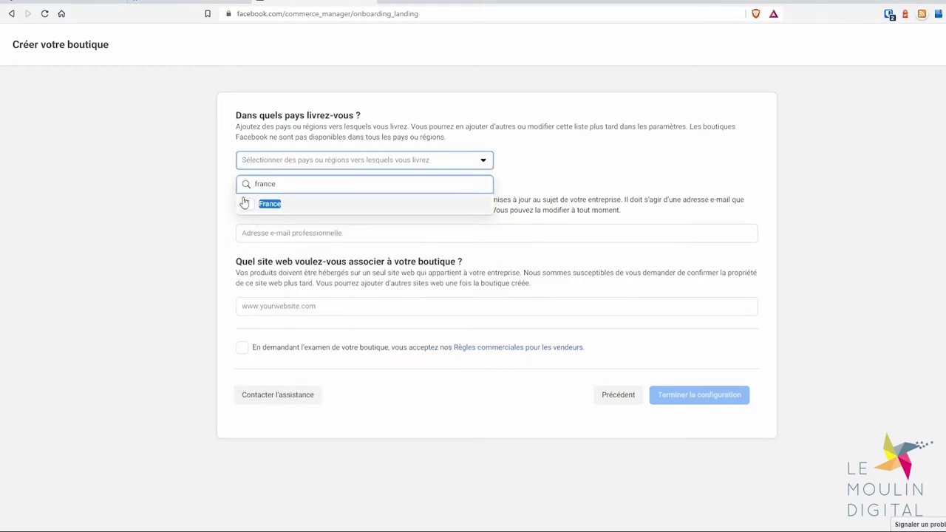
pyautogui.click(244, 203)
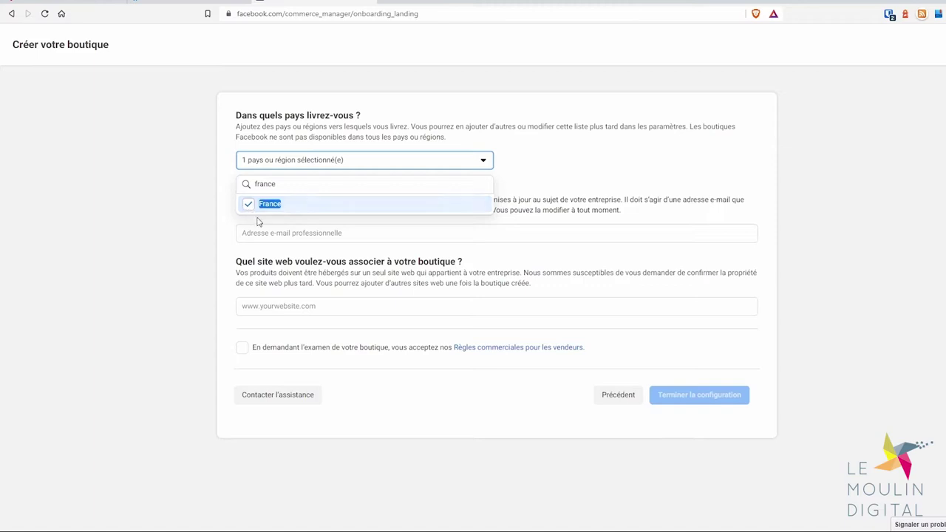
# Enter the business e-mail, paste ftalps.com as website, accept seller policies and finish setup
pyautogui.click(293, 230)
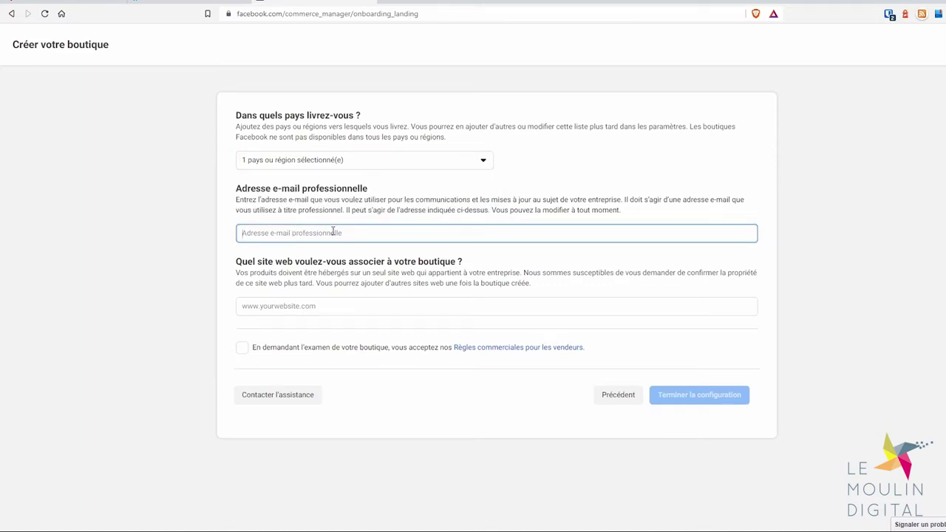
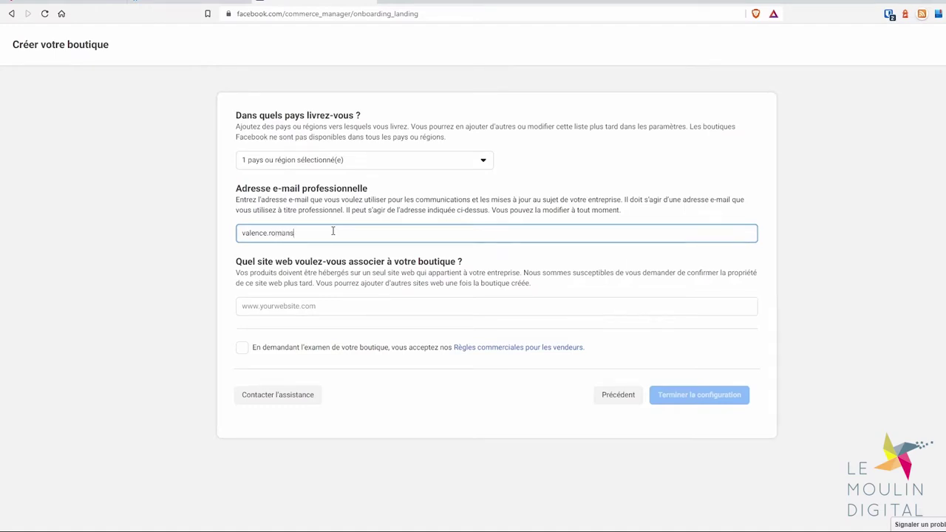
pyautogui.moveTo(334, 232); pyautogui.dragTo(301, 233)
pyautogui.click(303, 305)
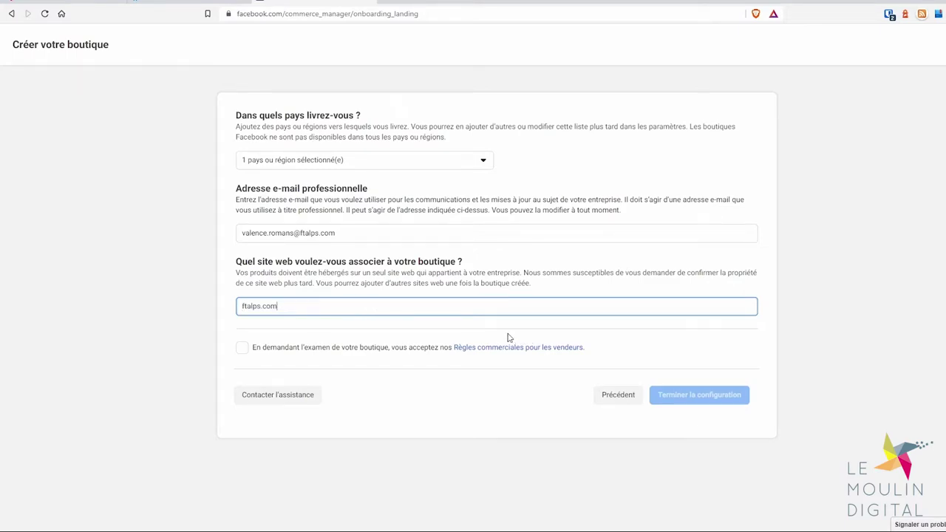
pyautogui.write('ftalps.com')
pyautogui.click(373, 350)
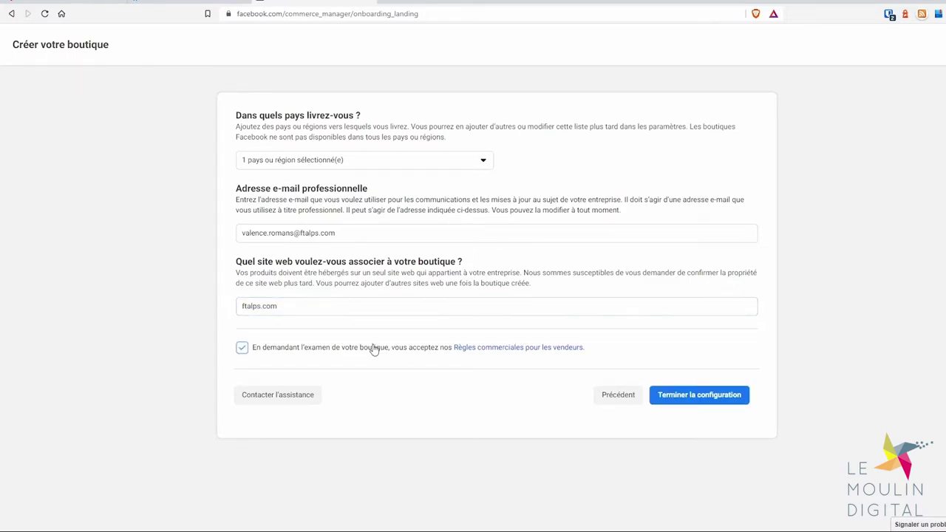
pyautogui.click(705, 396)
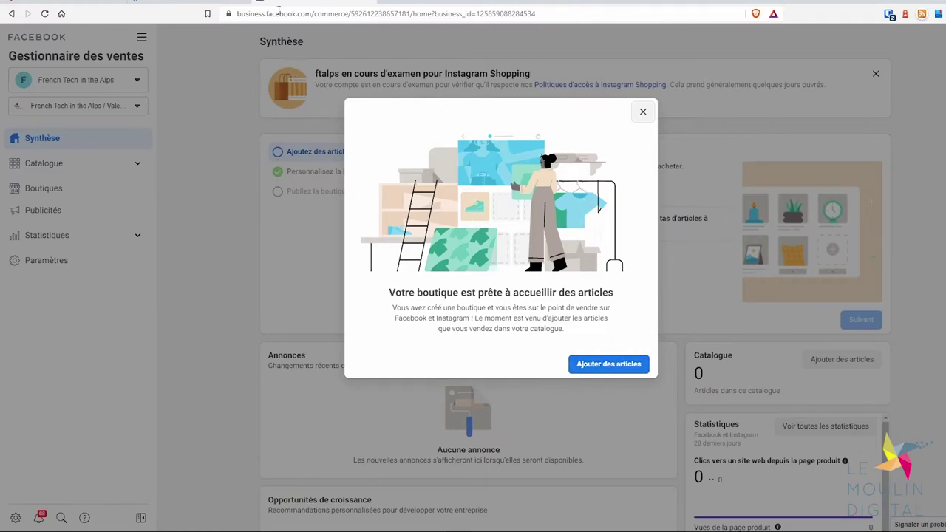
# Highlight the business.facebook.com/commerce address, then start adding products to the empty catalogue
pyautogui.click(239, 14)
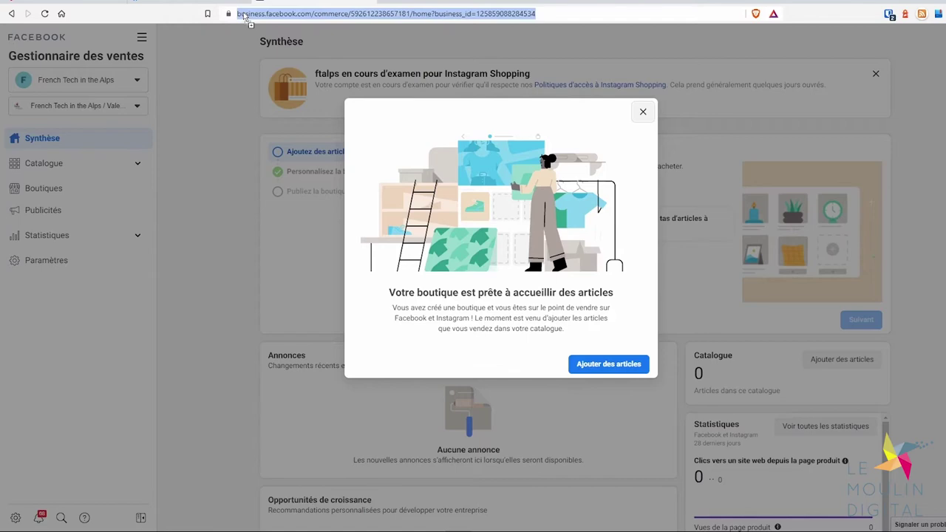
pyautogui.click(240, 13)
pyautogui.moveTo(238, 14); pyautogui.dragTo(372, 13)
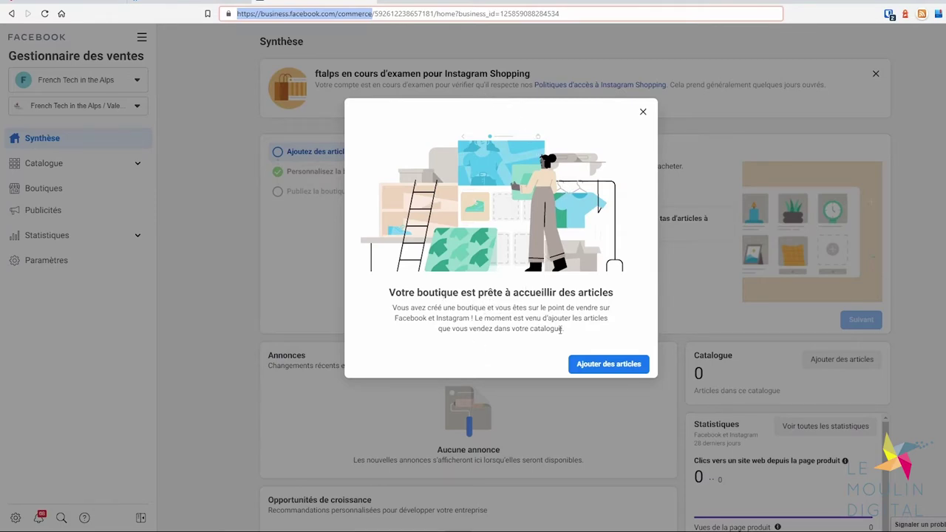
pyautogui.click(600, 365)
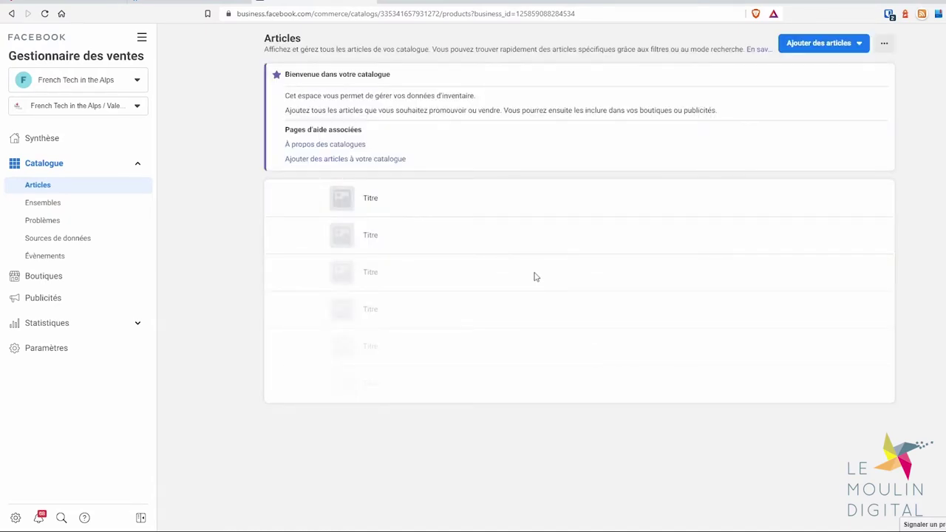
# Choose Ajouter des articles > Ajouter un article to add a single product manually
pyautogui.click(835, 46)
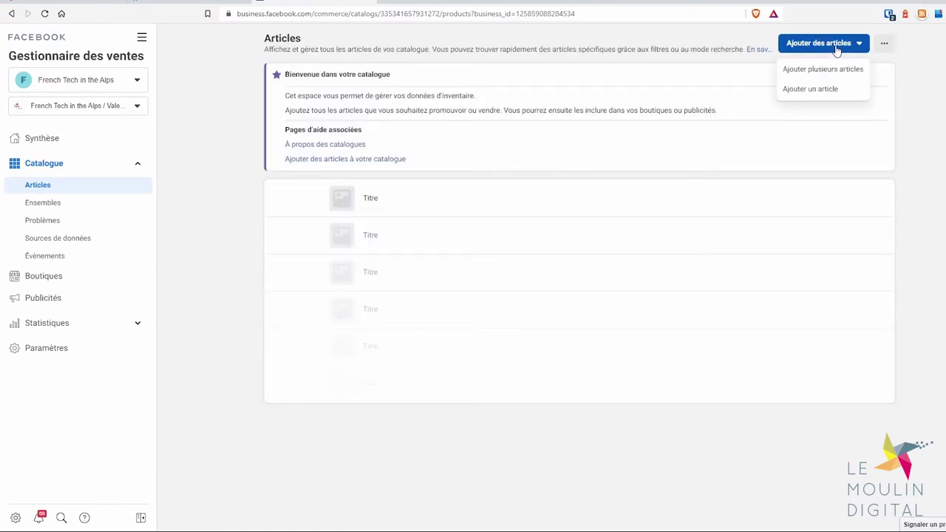
pyautogui.click(838, 89)
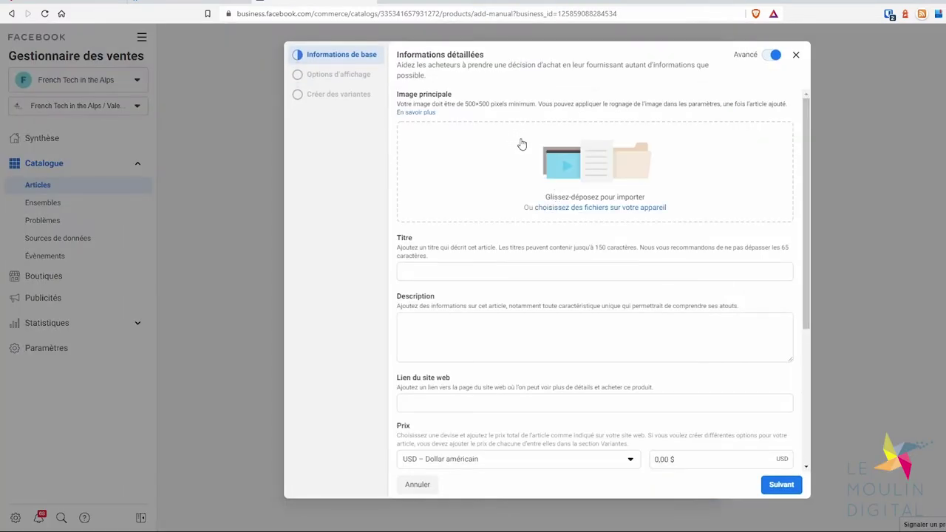
# Upload the product image and enter title 'Coq imprimé en 3d' and description 'Dimension 7 cm'
pyautogui.click(480, 271)
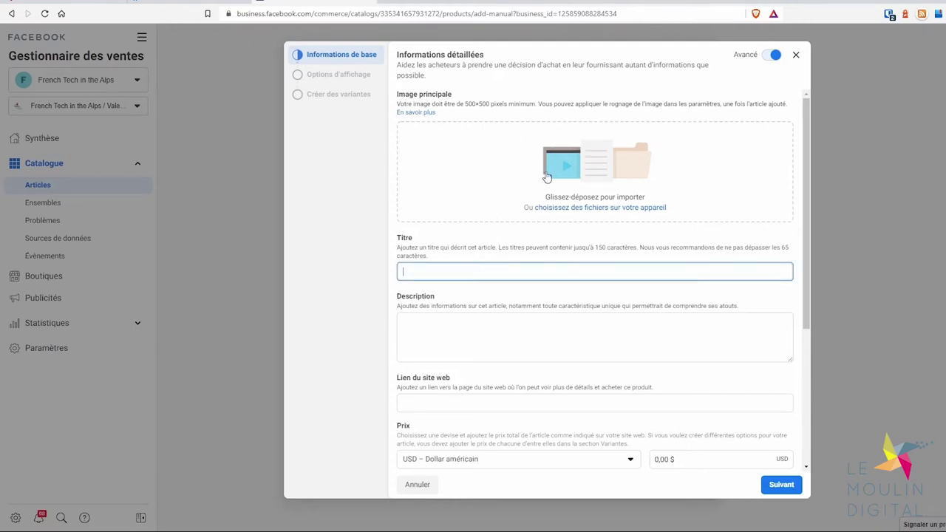
pyautogui.click(580, 207)
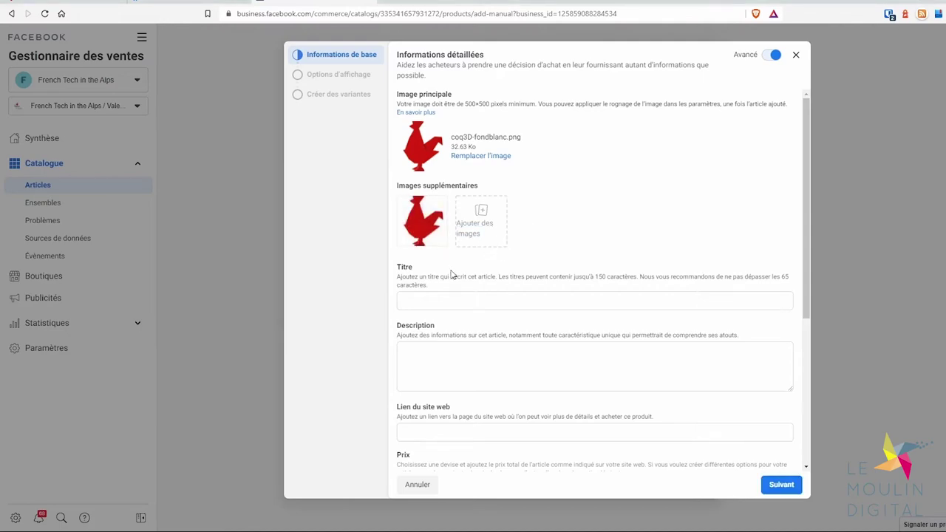
pyautogui.click(436, 298)
pyautogui.write('Coq imprimé en 3d')
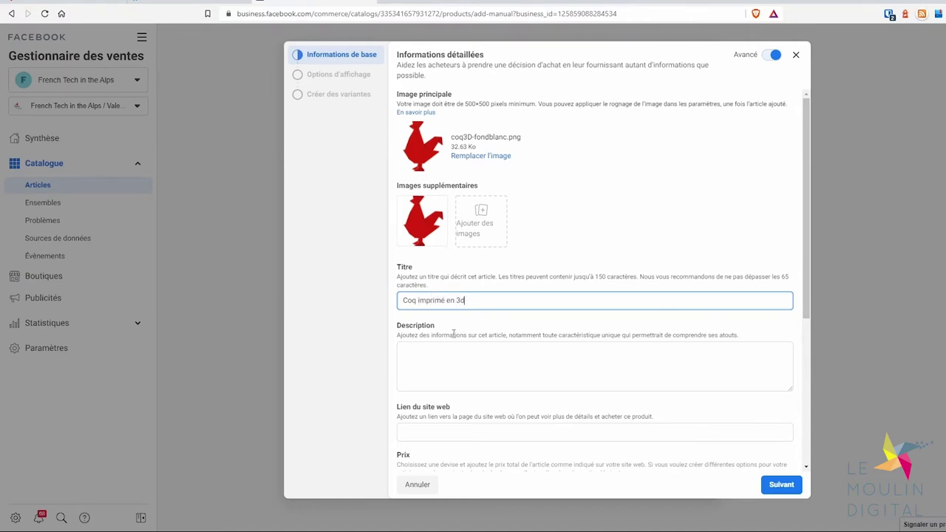
pyautogui.click(455, 356)
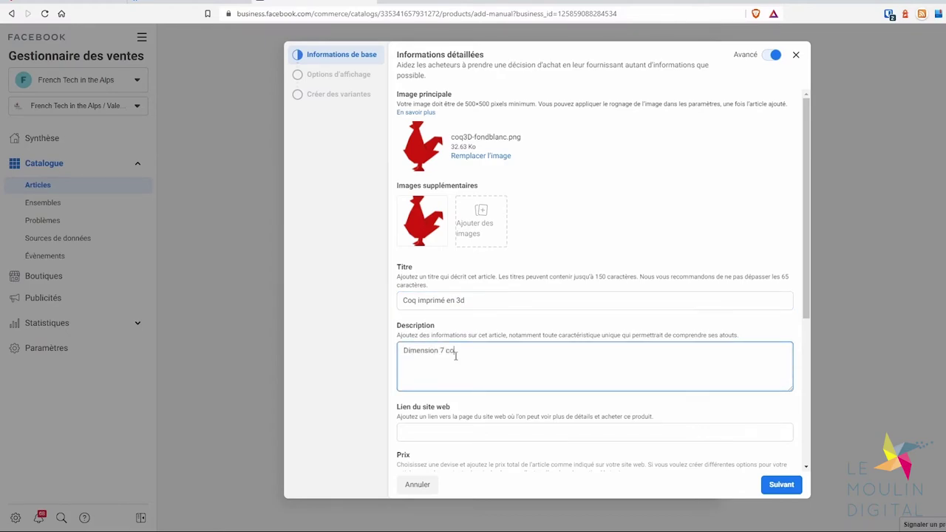
pyautogui.scroll(-3, 462, 362)
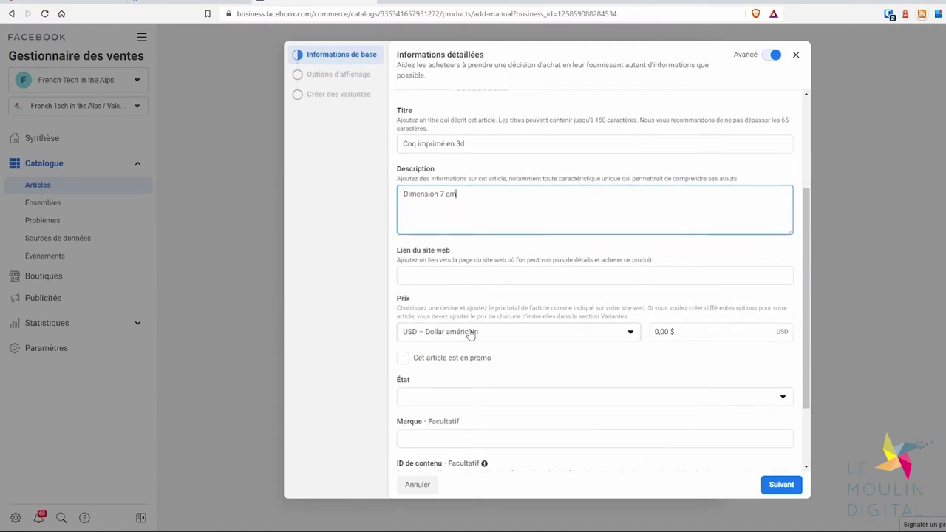
# Set the price to 14,90 in EUR – Euro
pyautogui.click(478, 333)
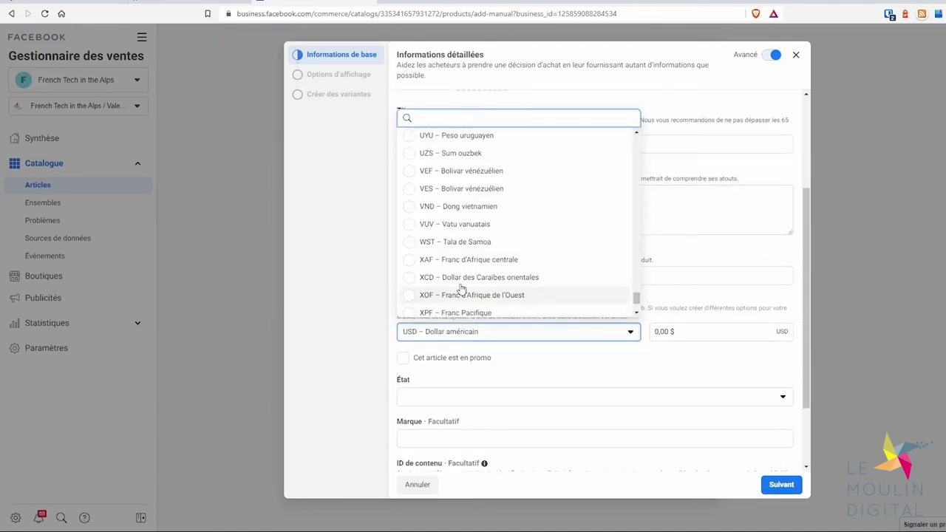
pyautogui.write('eur')
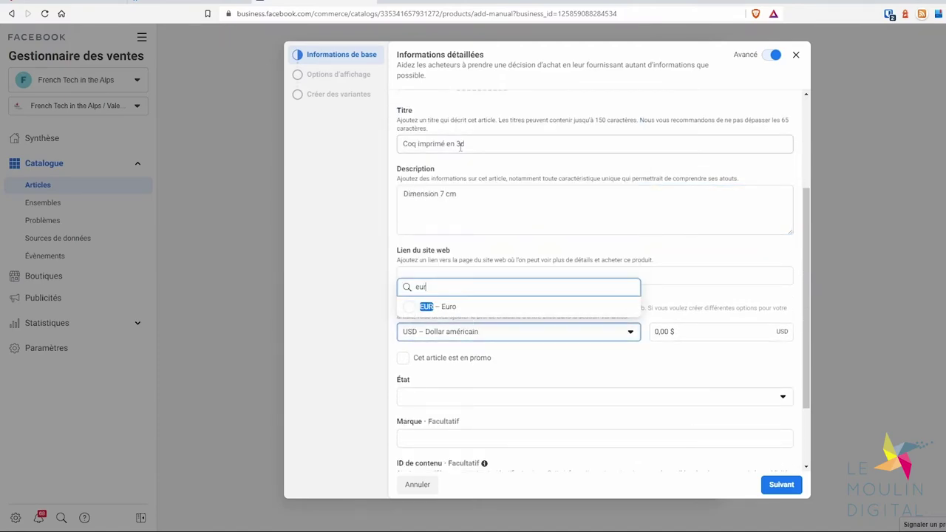
pyautogui.click(437, 305)
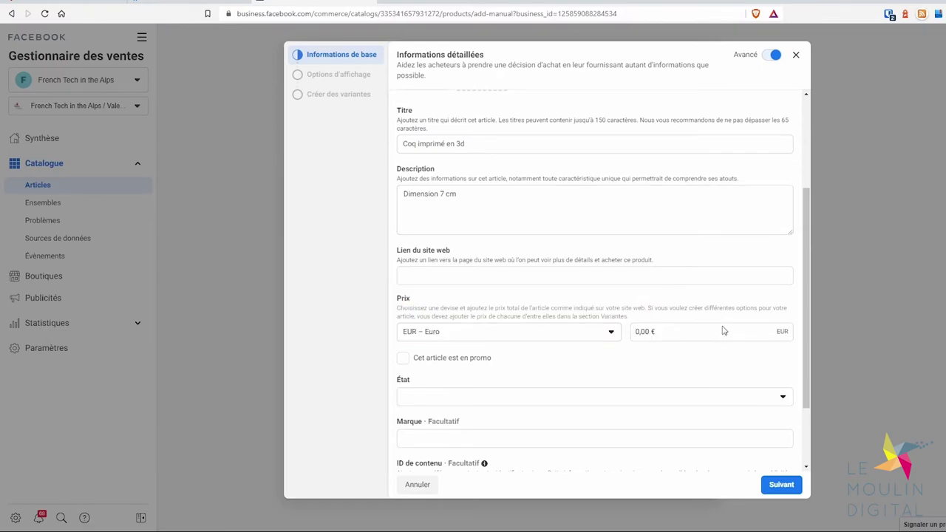
pyautogui.click(700, 333)
pyautogui.moveTo(651, 331); pyautogui.dragTo(626, 335)
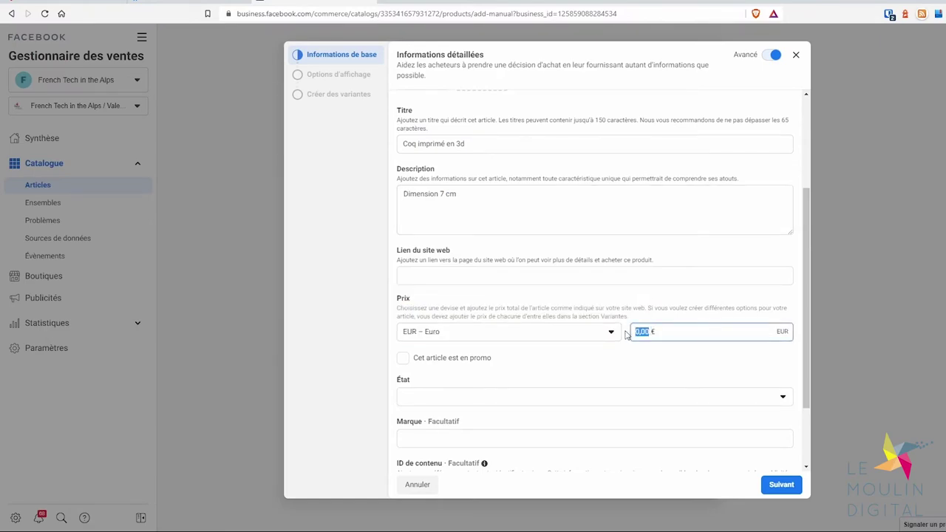
pyautogui.write('14.90')
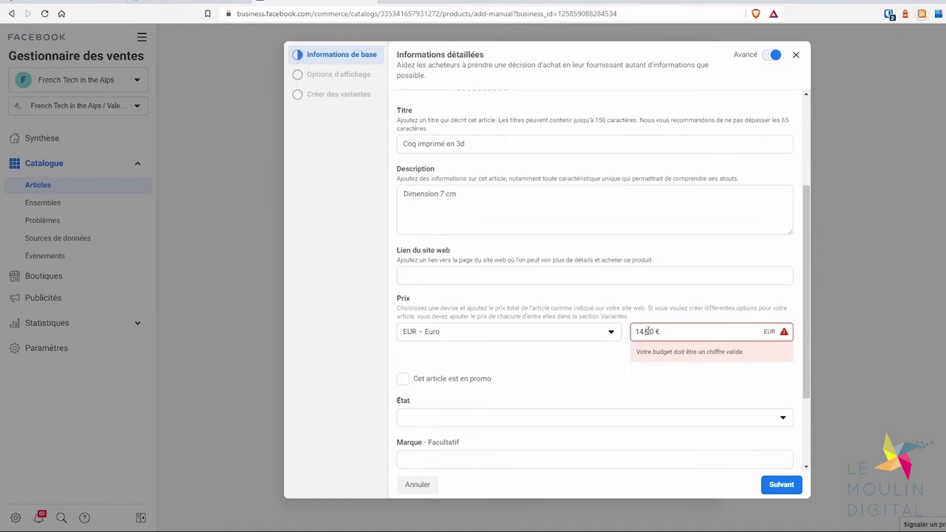
pyautogui.click(647, 331)
pyautogui.press('BackSpace')
pyautogui.write(',')
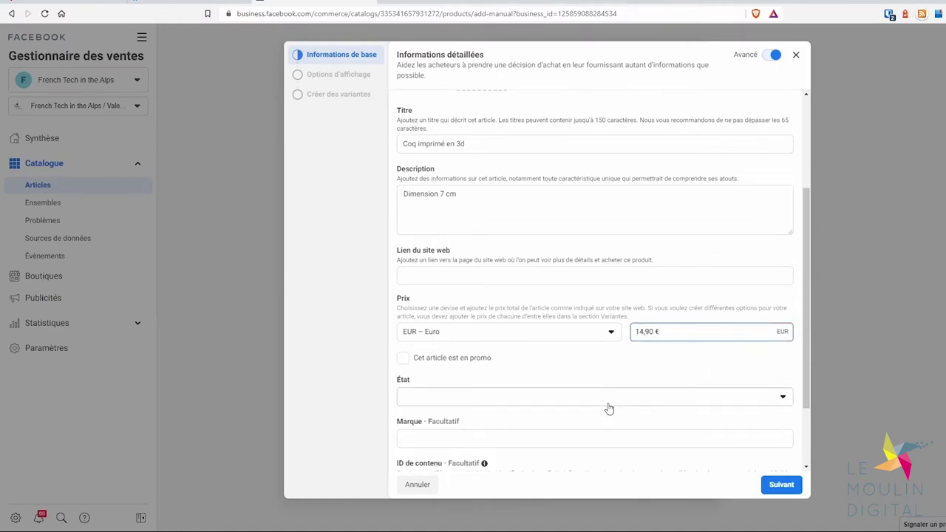
# Set the product condition to Nouveau
pyautogui.click(609, 404)
pyautogui.click(446, 422)
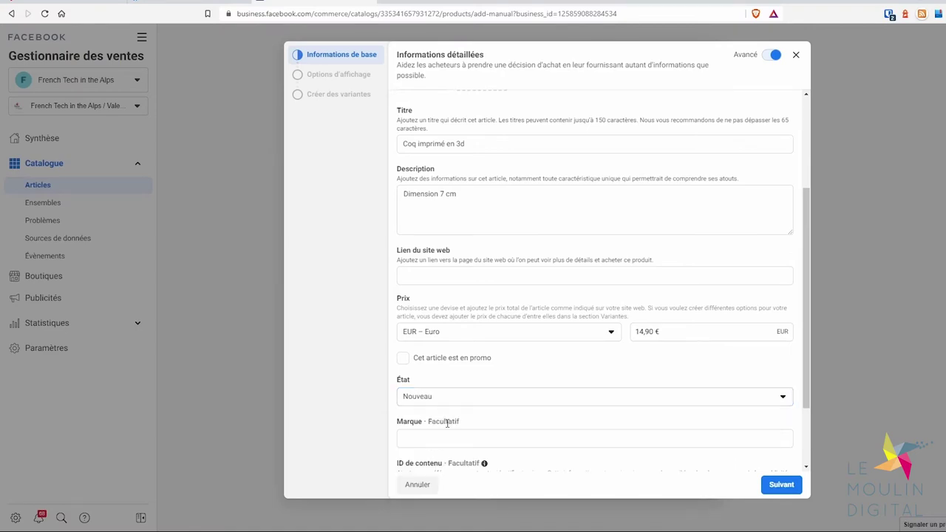
pyautogui.scroll(-1, 451, 370)
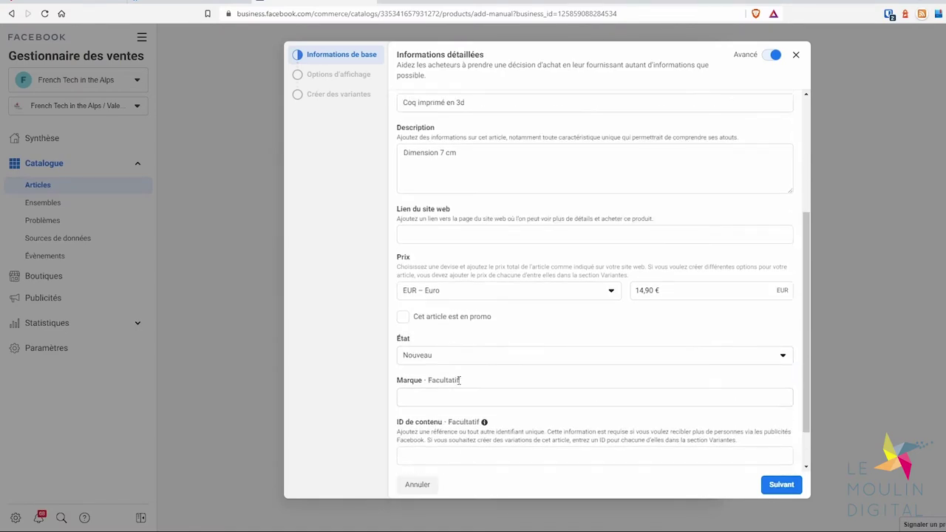
pyautogui.scroll(-1, 460, 380)
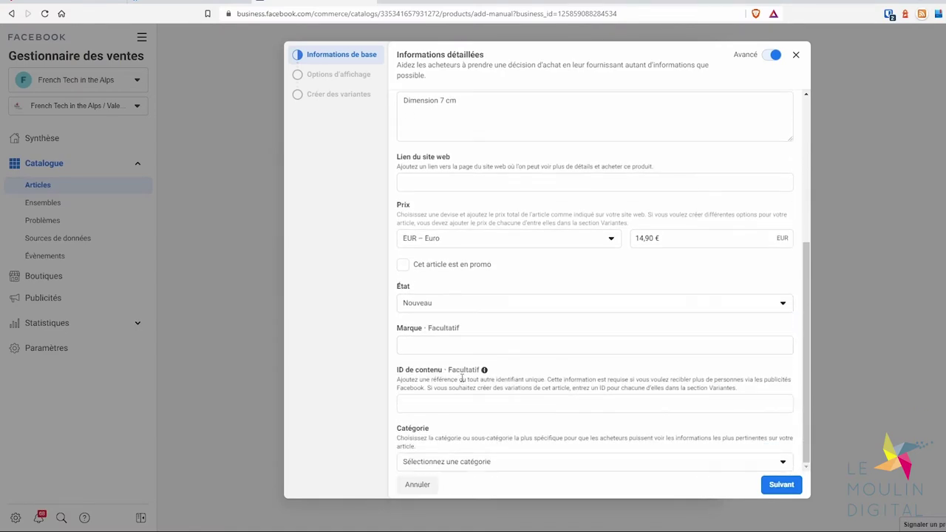
# Browse the product categories, peeking into Jeux et jouets, and choose Autre
pyautogui.click(470, 462)
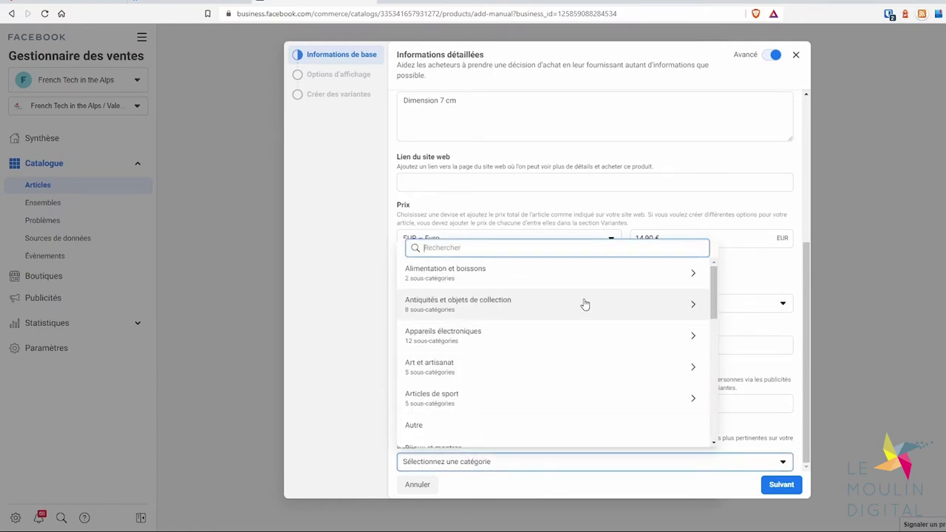
pyautogui.scroll(-2, 583, 304)
pyautogui.scroll(2, 570, 334)
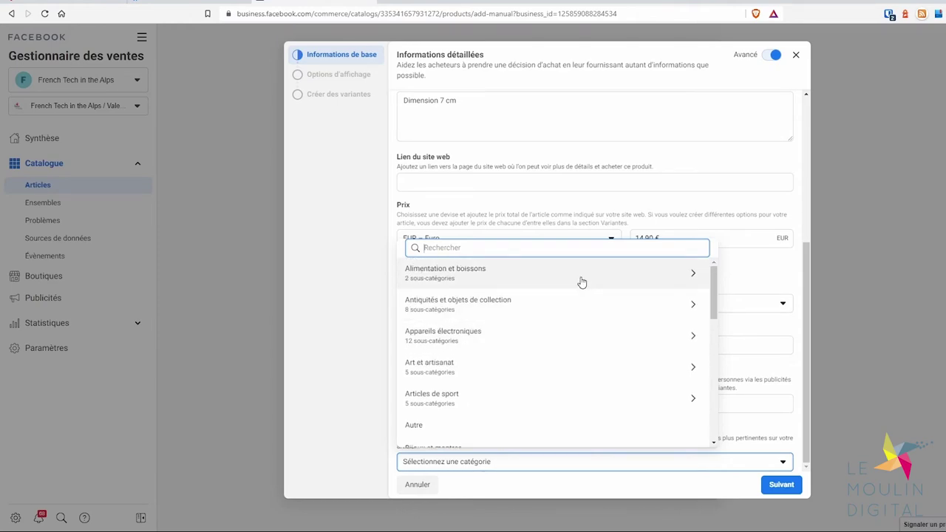
pyautogui.scroll(-1, 510, 338)
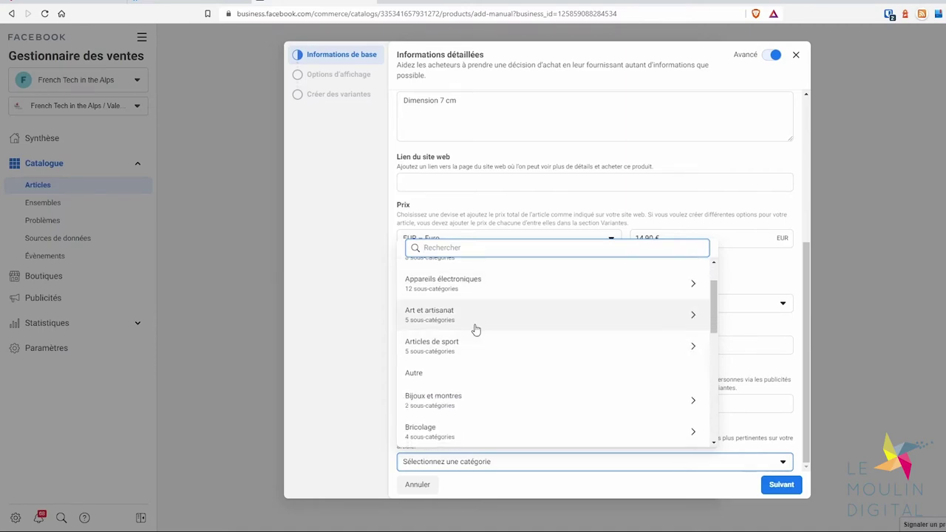
pyautogui.scroll(-1, 473, 357)
pyautogui.scroll(-2, 438, 333)
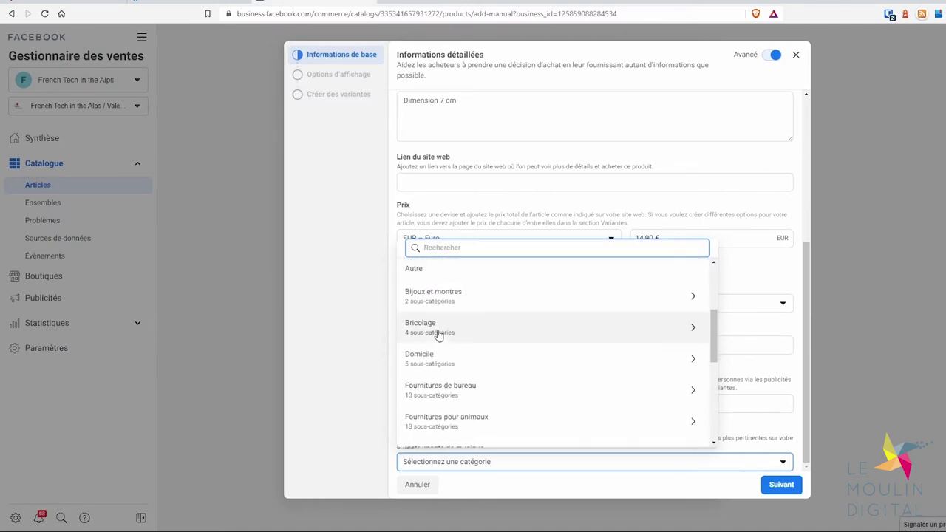
pyautogui.scroll(-1, 438, 336)
pyautogui.scroll(-1, 438, 336)
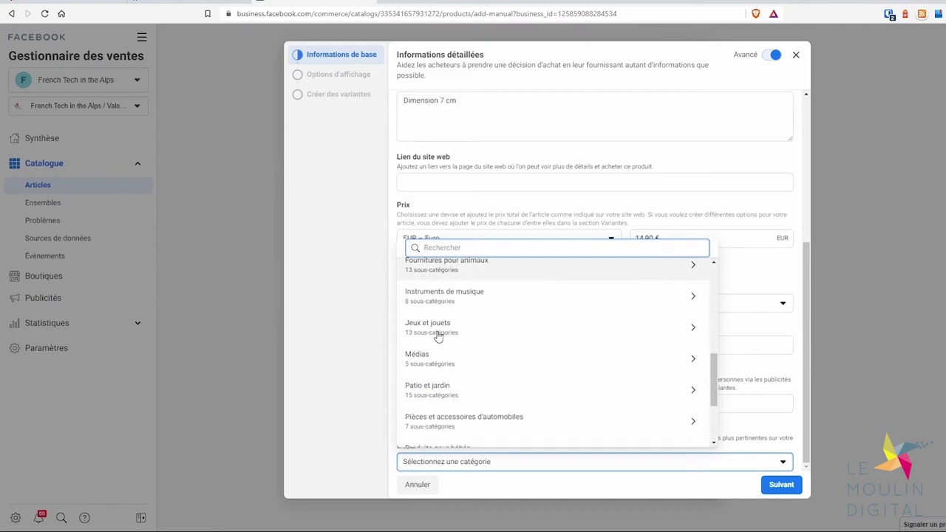
pyautogui.click(439, 325)
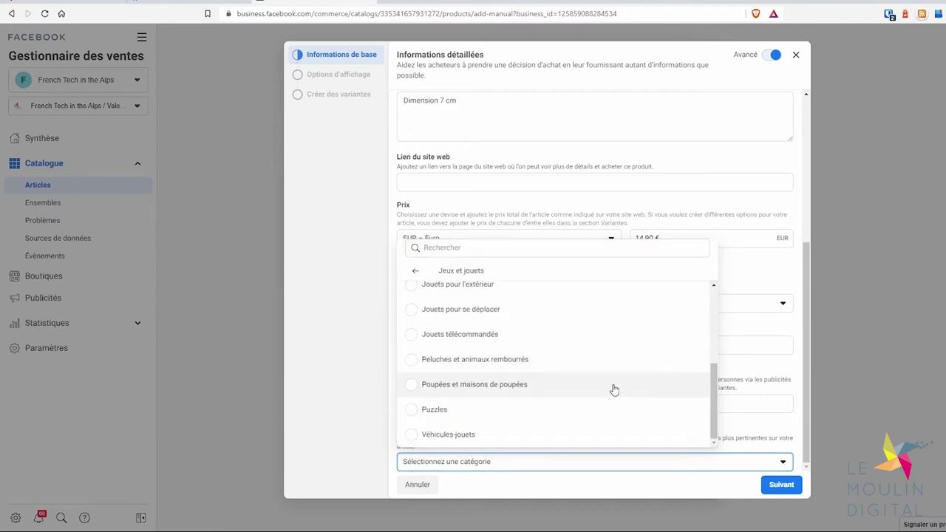
pyautogui.scroll(3, 517, 347)
pyautogui.click(414, 270)
pyautogui.scroll(-1, 453, 340)
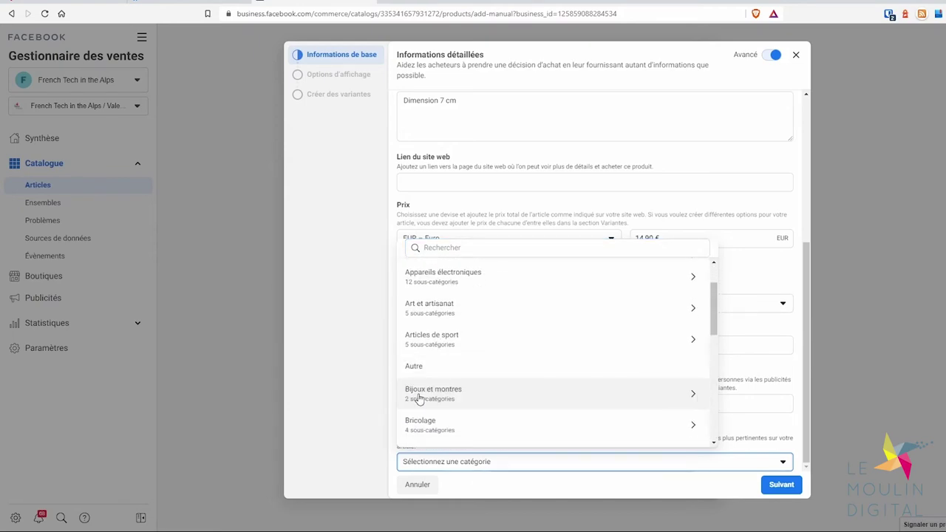
pyautogui.click(412, 373)
pyautogui.scroll(5, 672, 384)
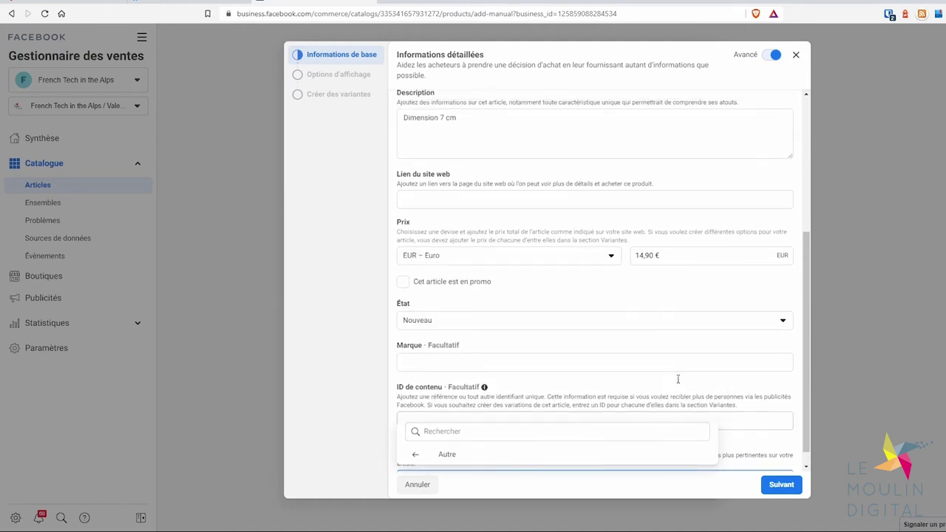
# Paste the ftalps.com kit-de-com logos page URL into Lien du site web and validate basic info
pyautogui.scroll(-3, 571, 312)
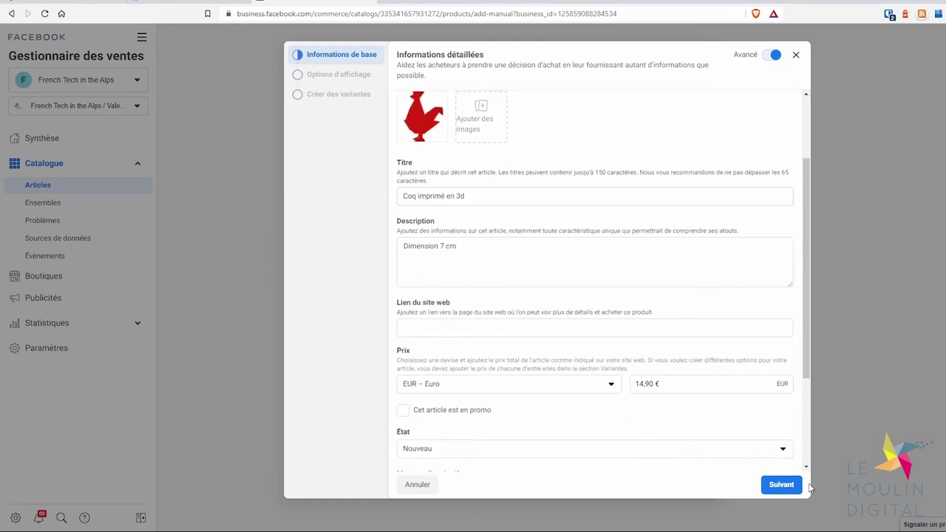
pyautogui.click(781, 484)
pyautogui.scroll(3, 606, 334)
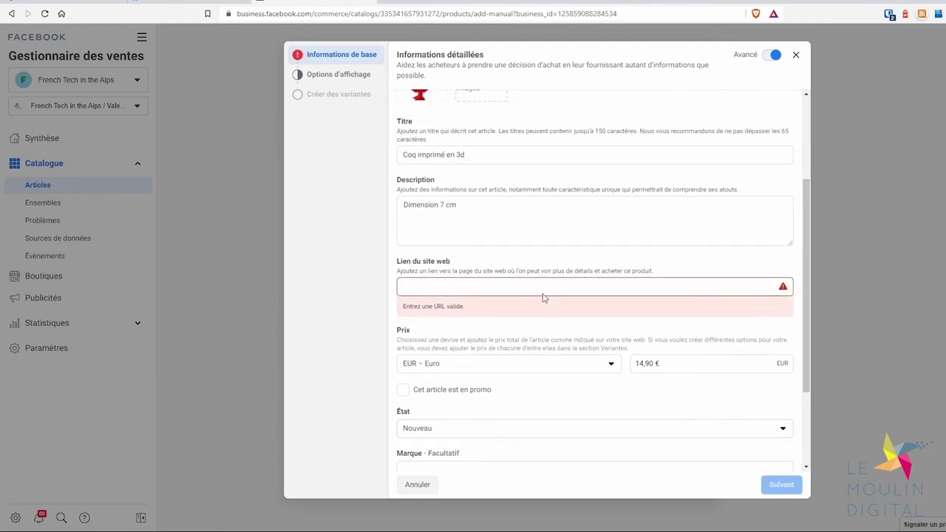
pyautogui.click(543, 296)
pyautogui.click(89, 4)
pyautogui.click(376, 14)
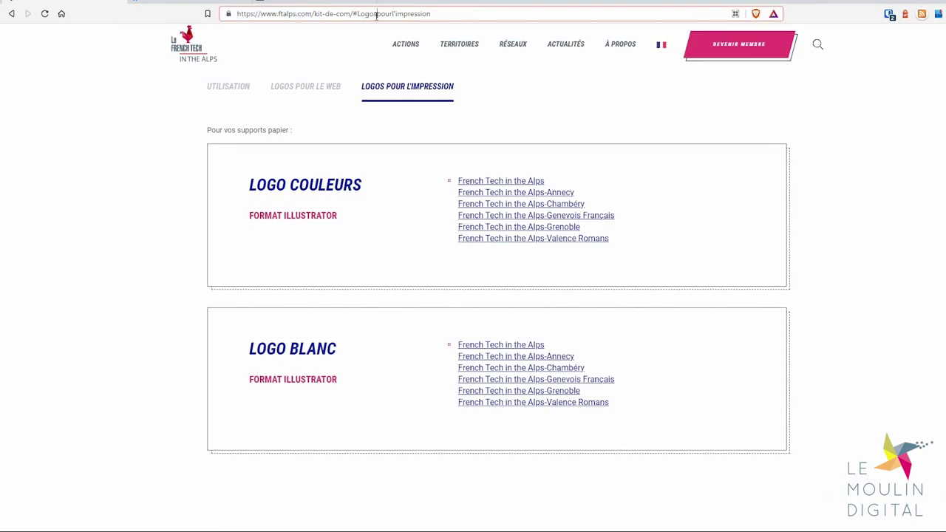
pyautogui.hotkey('ctrl', 'a')
pyautogui.click(197, 3)
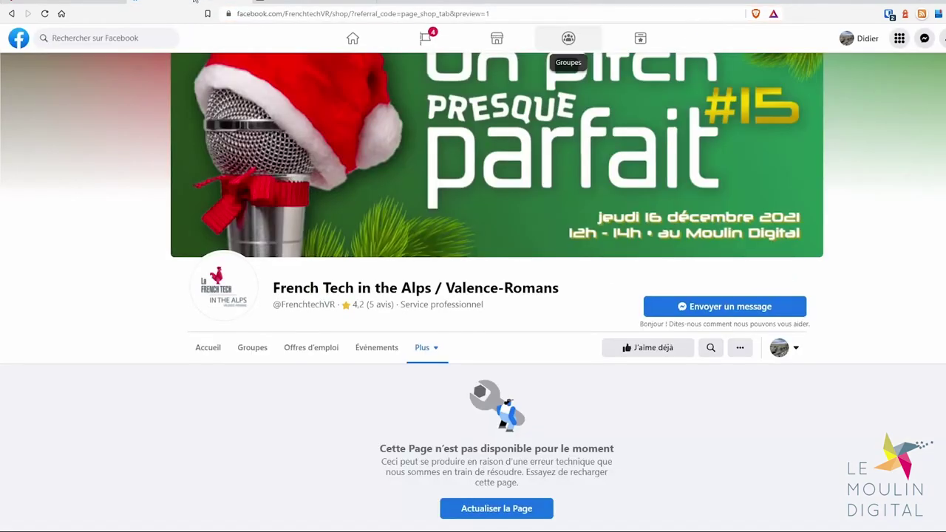
pyautogui.click(280, 4)
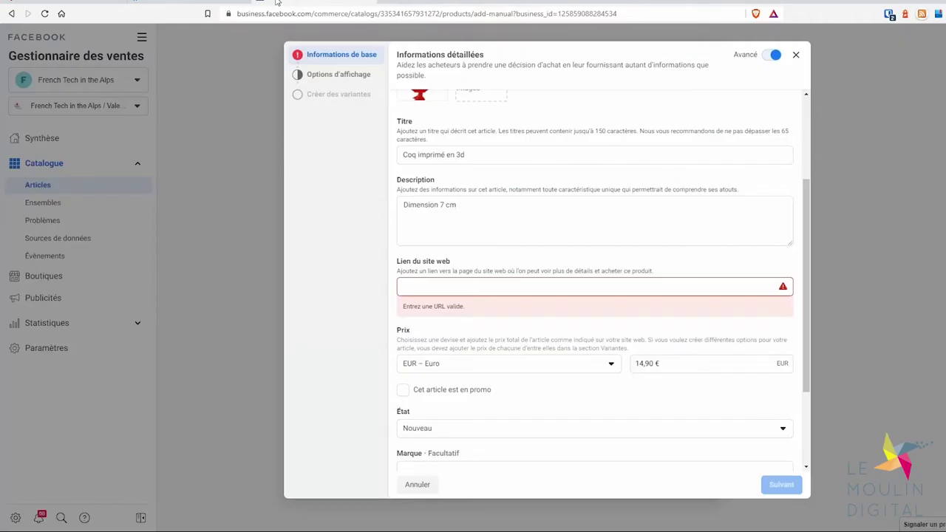
pyautogui.click(502, 285)
pyautogui.hotkey('ctrl', 'v')
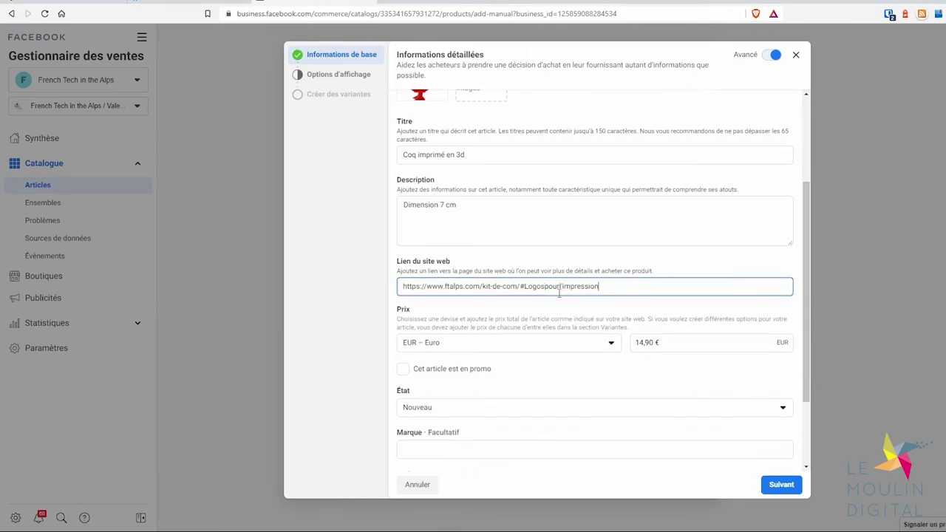
pyautogui.click(777, 486)
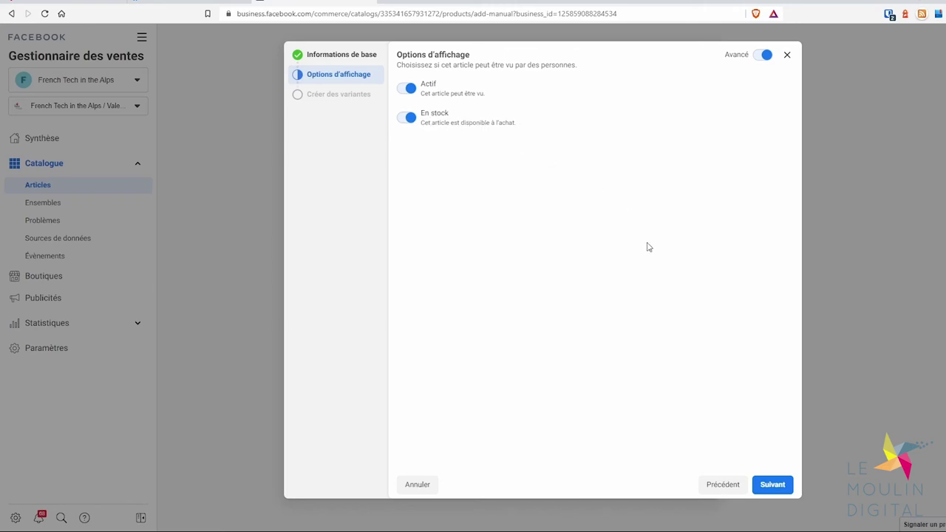
# Skip display options and variants, then finish adding 'Coq imprimé en 3d' to the catalogue
pyautogui.click(772, 486)
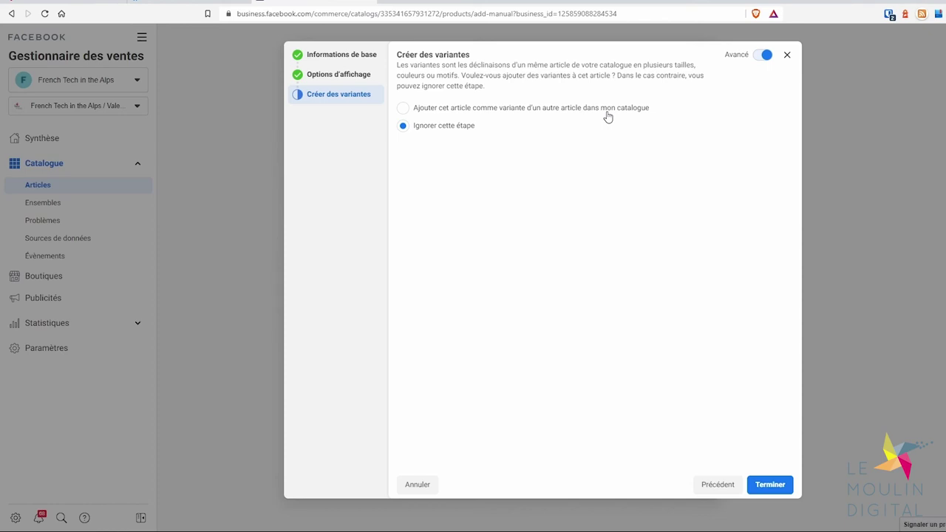
pyautogui.click(772, 488)
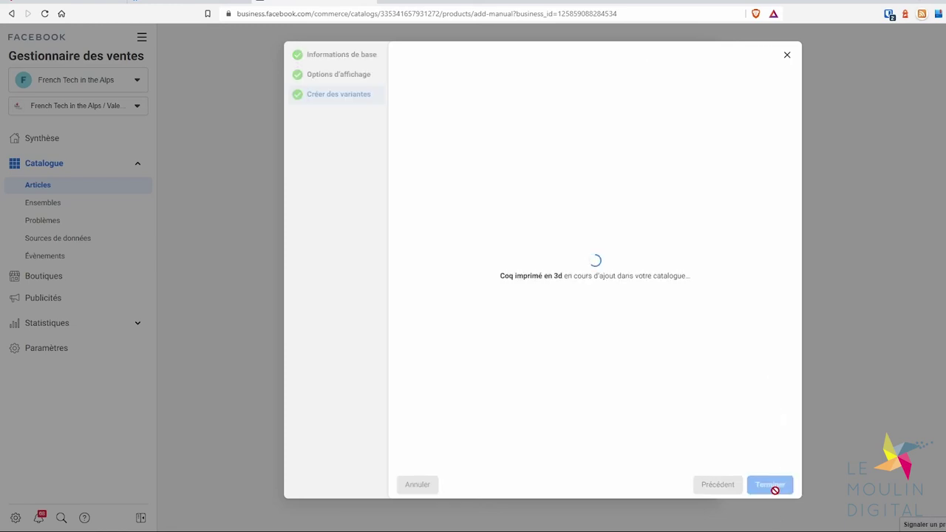